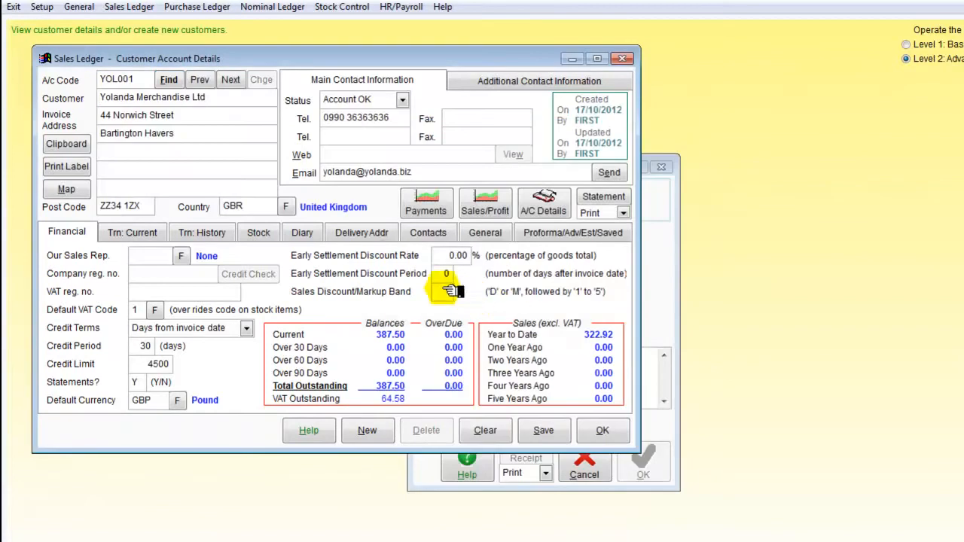
Step: Check Yolanda Merchandise Ltd's current transactions and enter 387.50 as the amount received in the open payment
left_click(132, 234)
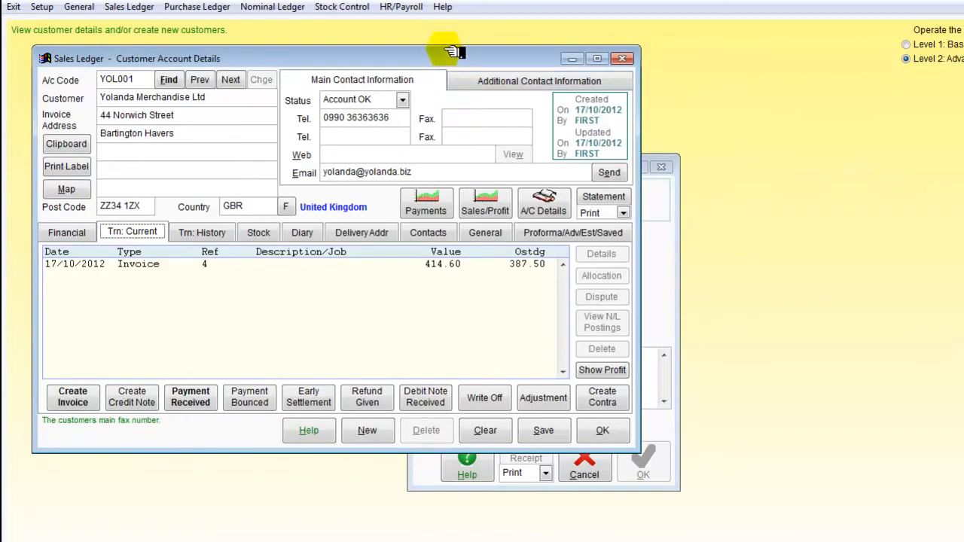
left_click(666, 254)
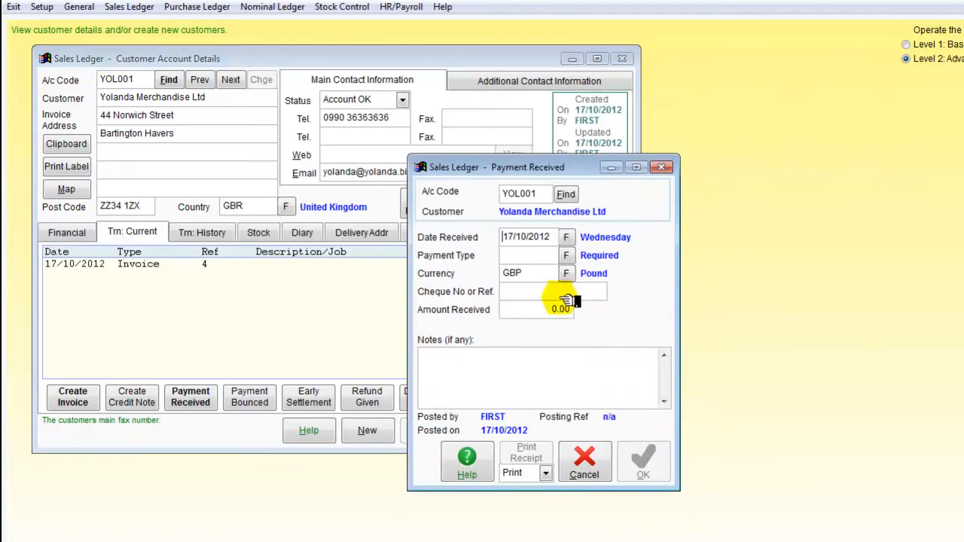
left_click(541, 312)
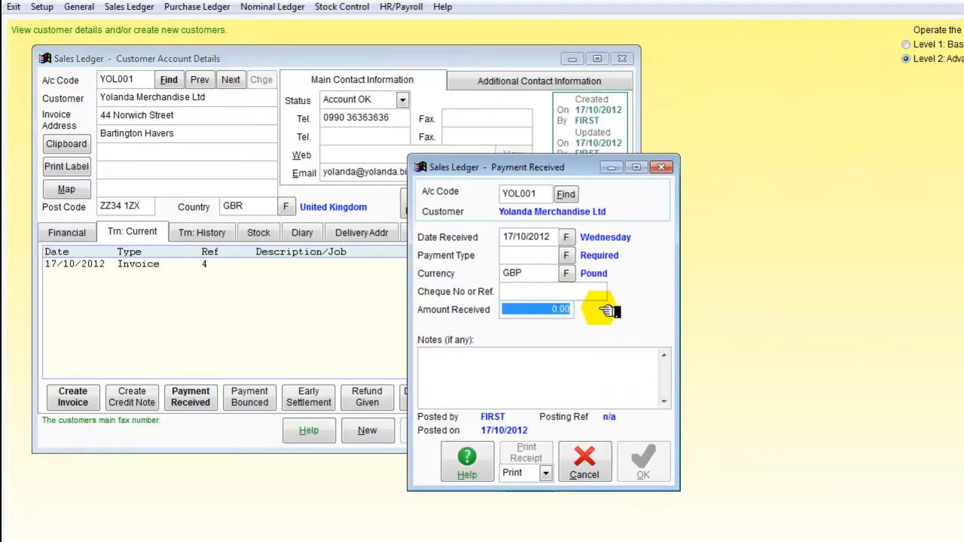
type("387.50")
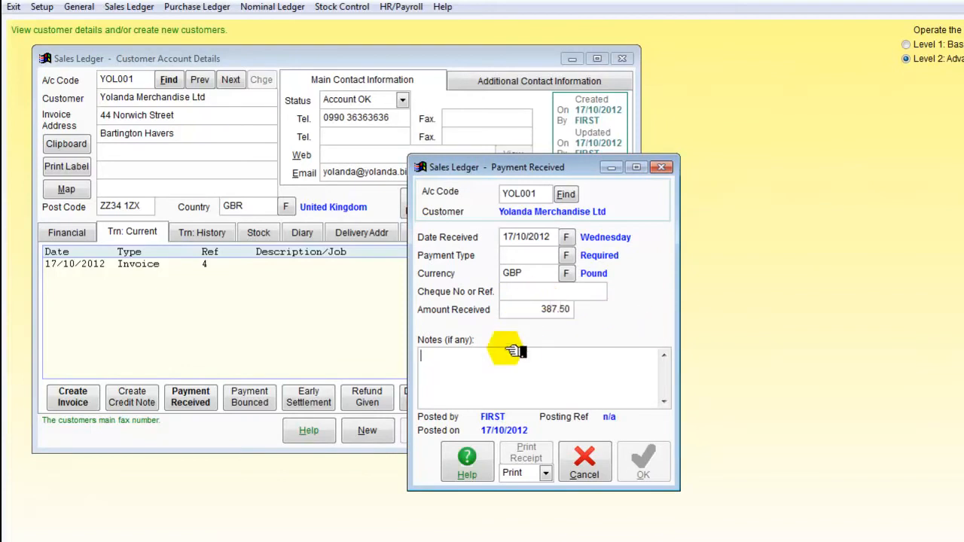
Step: Complete the payment with cheque reference 125, payment type Cheque, the note "Payment of outstanding balance" and MS Excel as receipt output
left_click(523, 293)
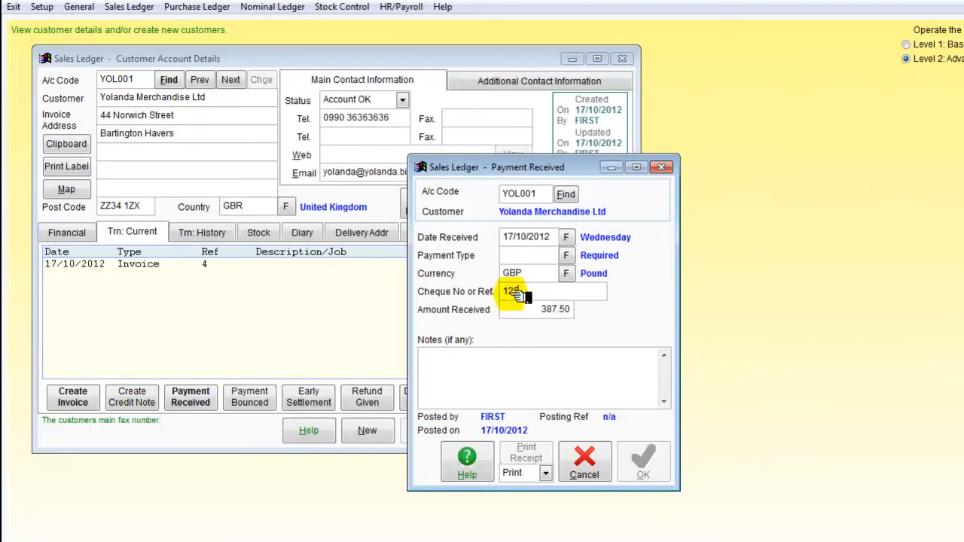
left_click(571, 257)
left_click(498, 251)
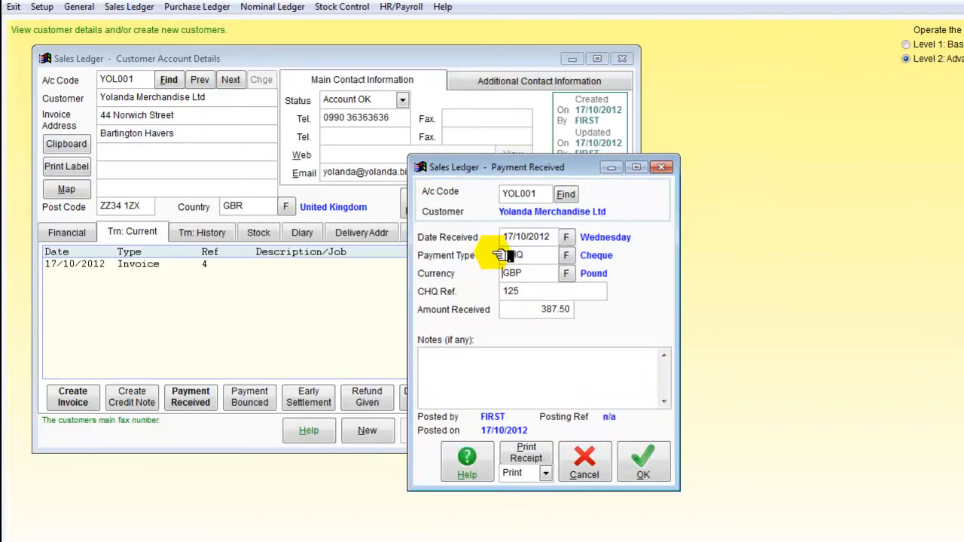
left_click(457, 364)
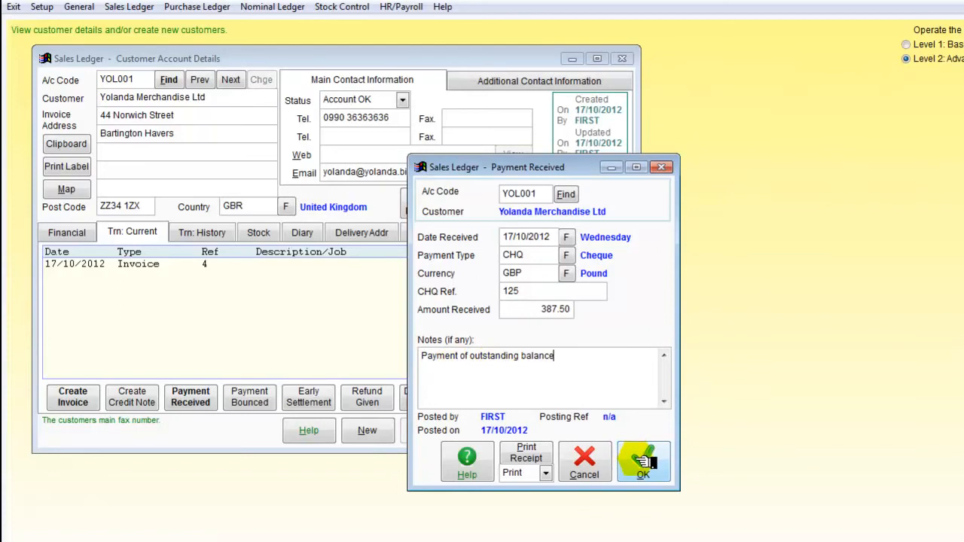
left_click(547, 473)
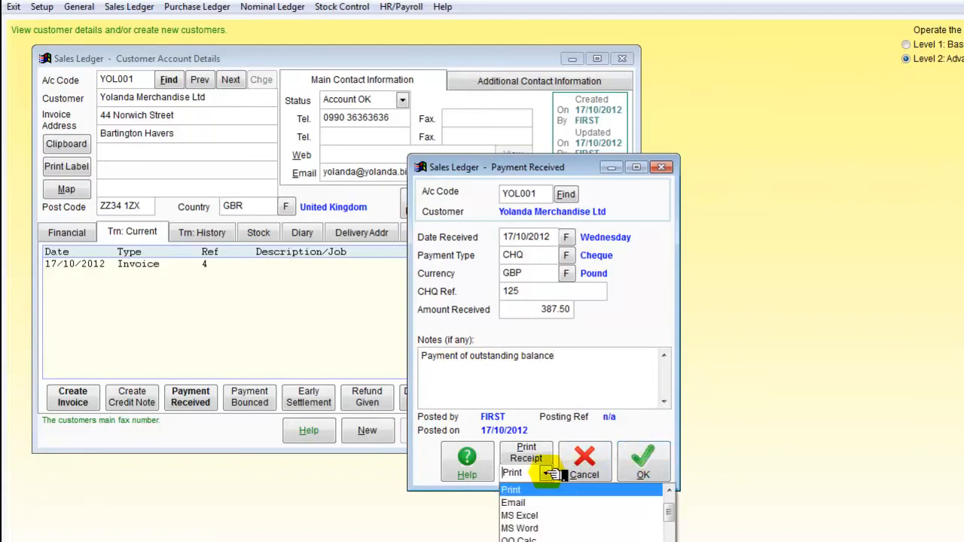
left_click(525, 516)
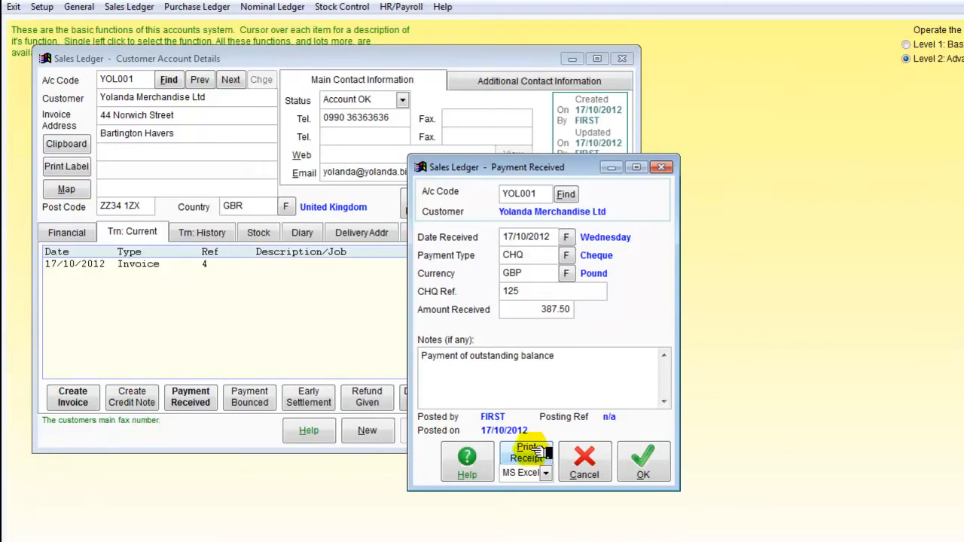
Step: Post the payment with its full amount allocated to invoice 4, and show the customer's transaction history
left_click(644, 460)
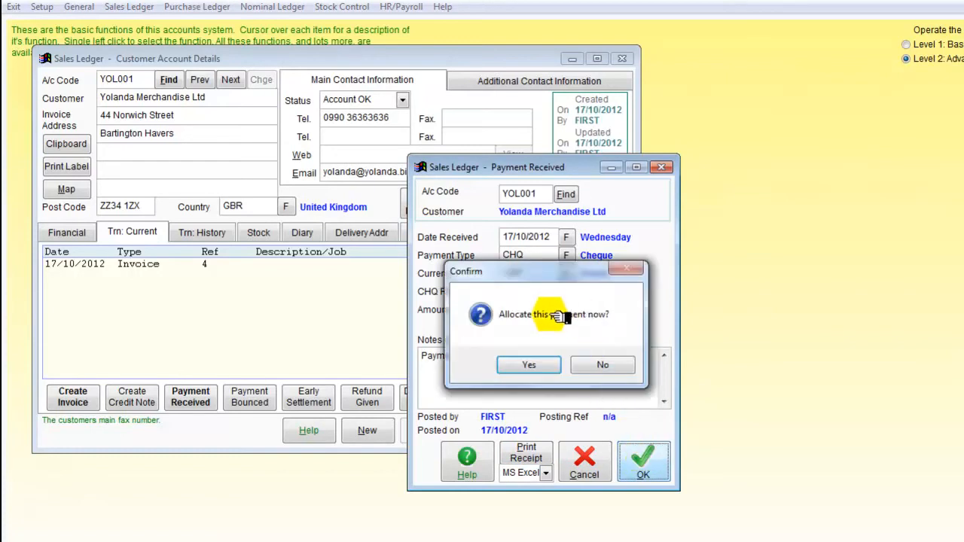
left_click(530, 366)
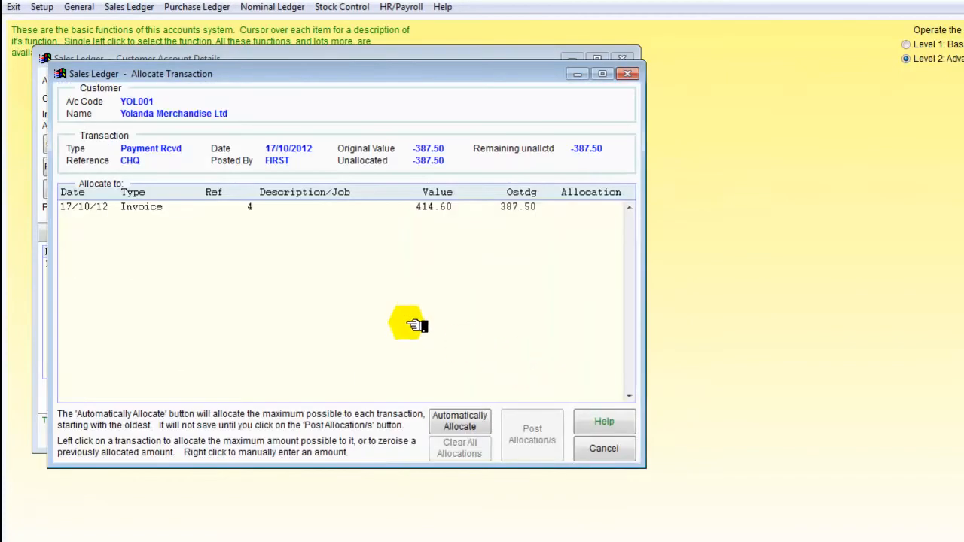
left_click(134, 208)
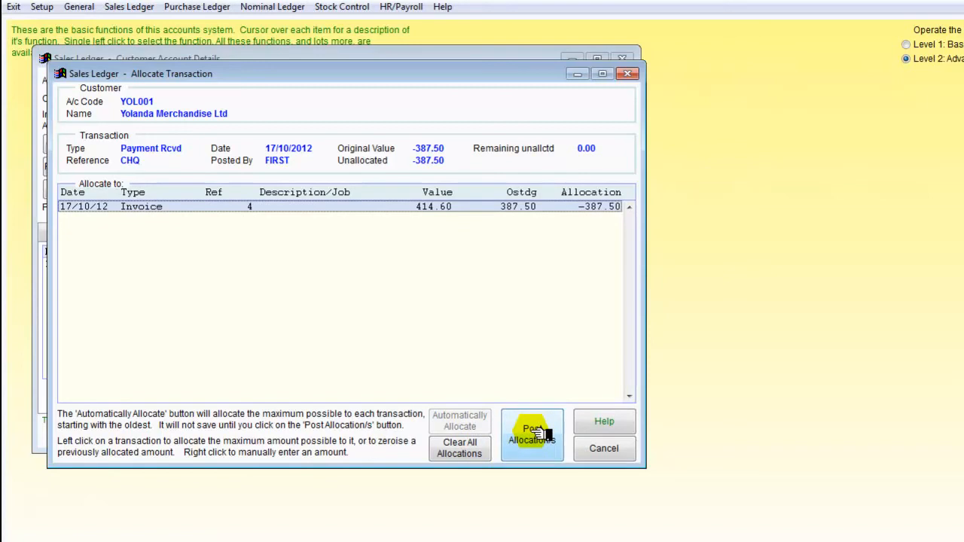
left_click(533, 433)
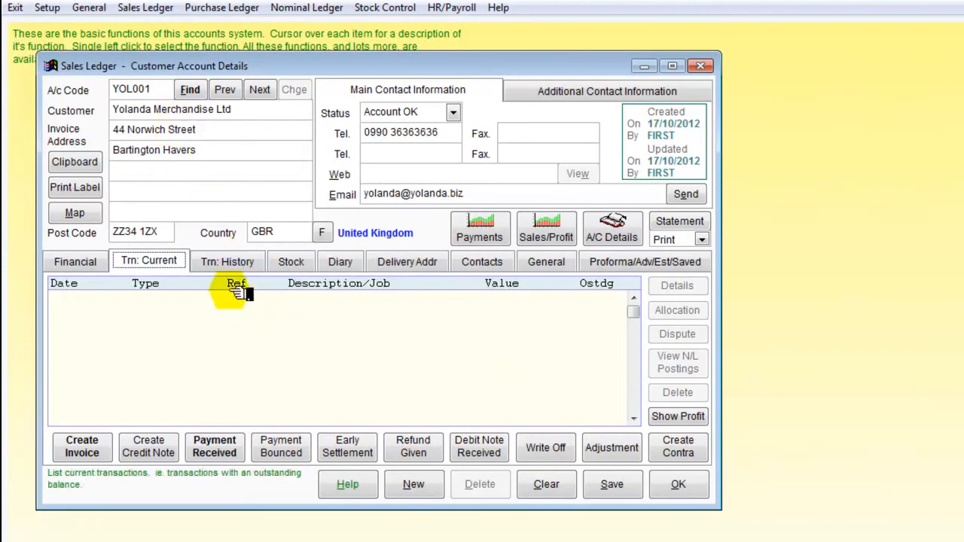
left_click(230, 264)
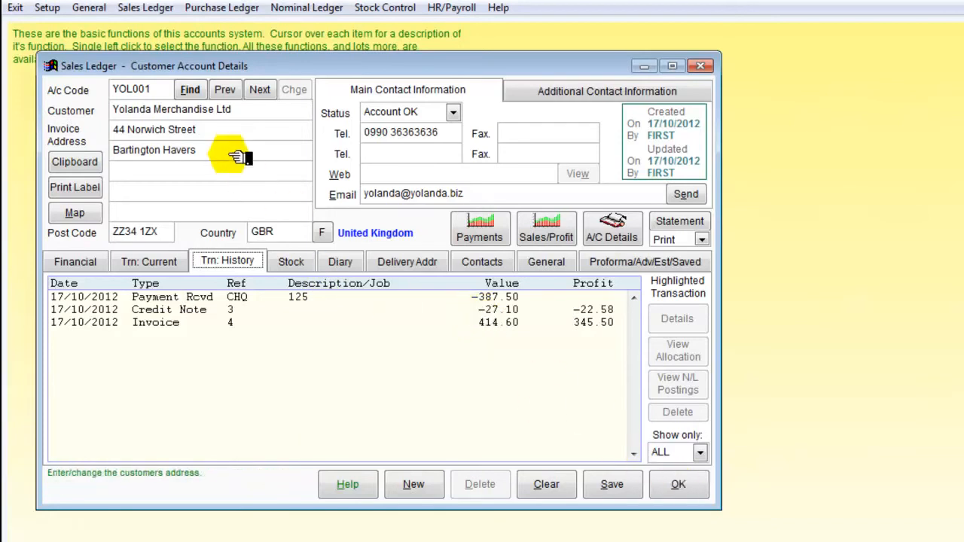
Step: Find the customer Hui Imports and show its current transactions
left_click(158, 90)
left_click_drag(158, 90, 101, 91)
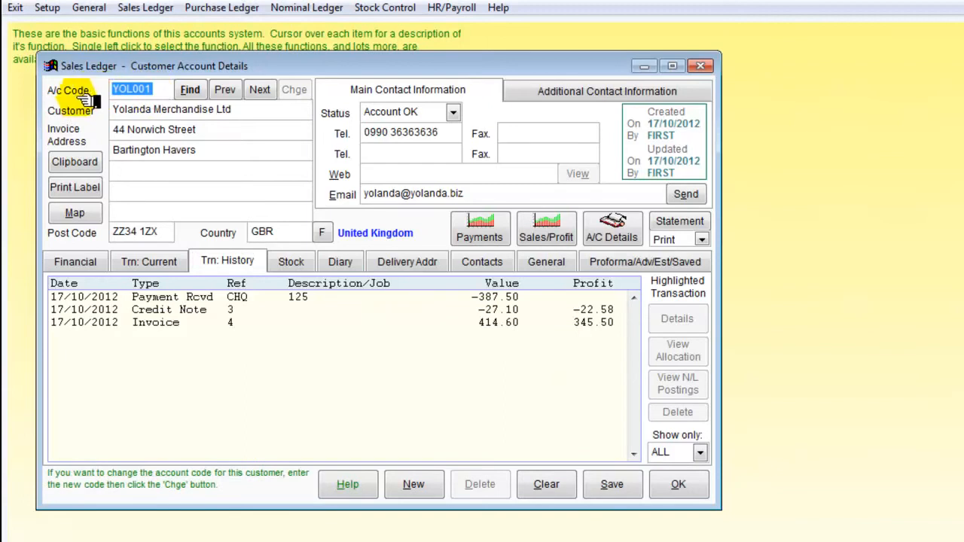
type("H")
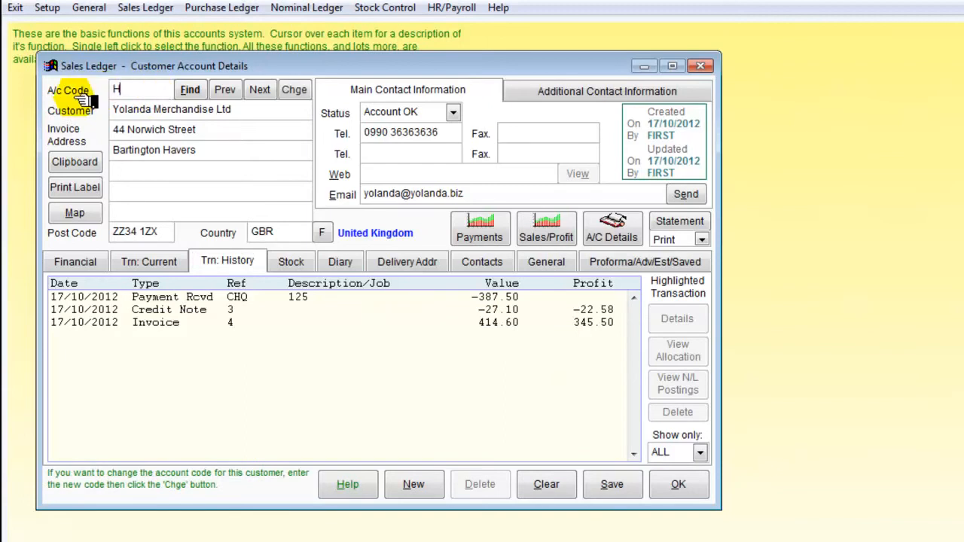
left_click(192, 90)
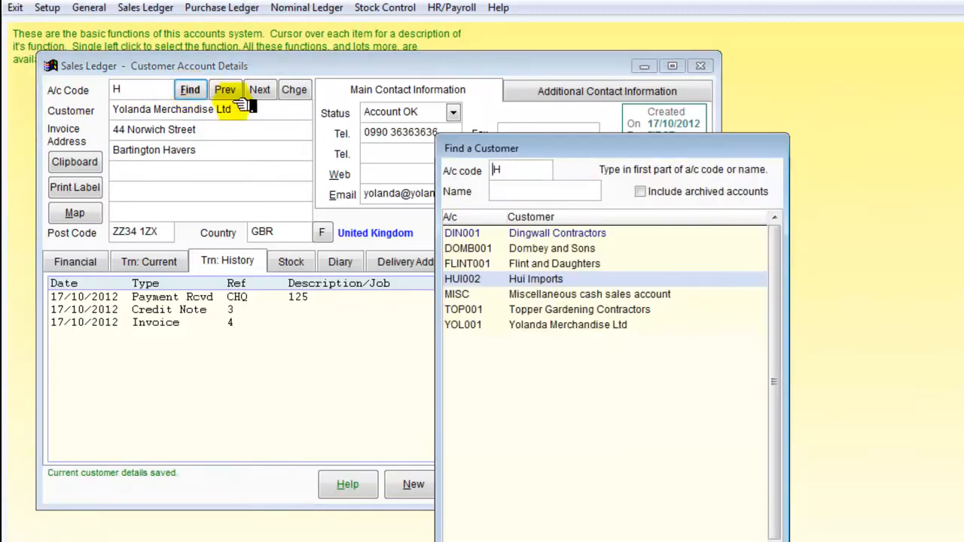
double_click(525, 282)
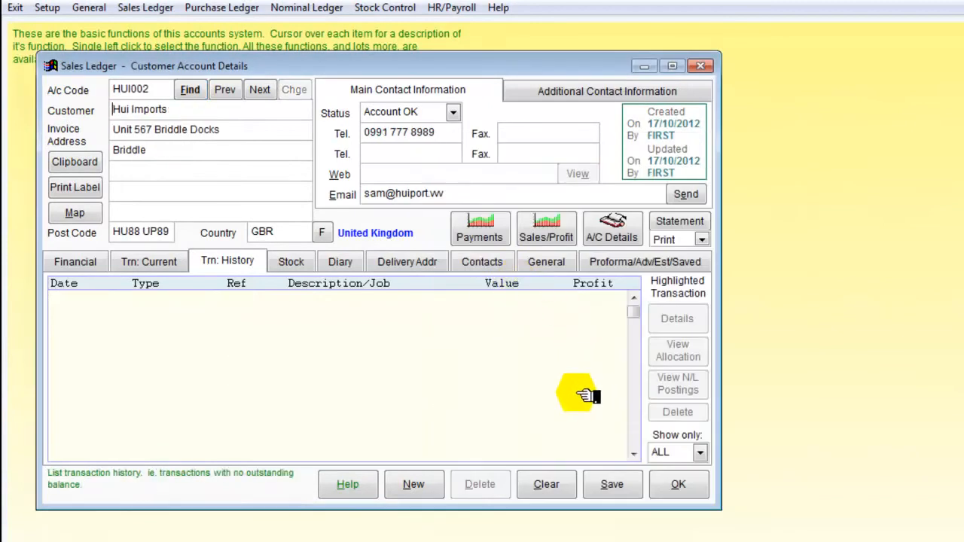
left_click(151, 264)
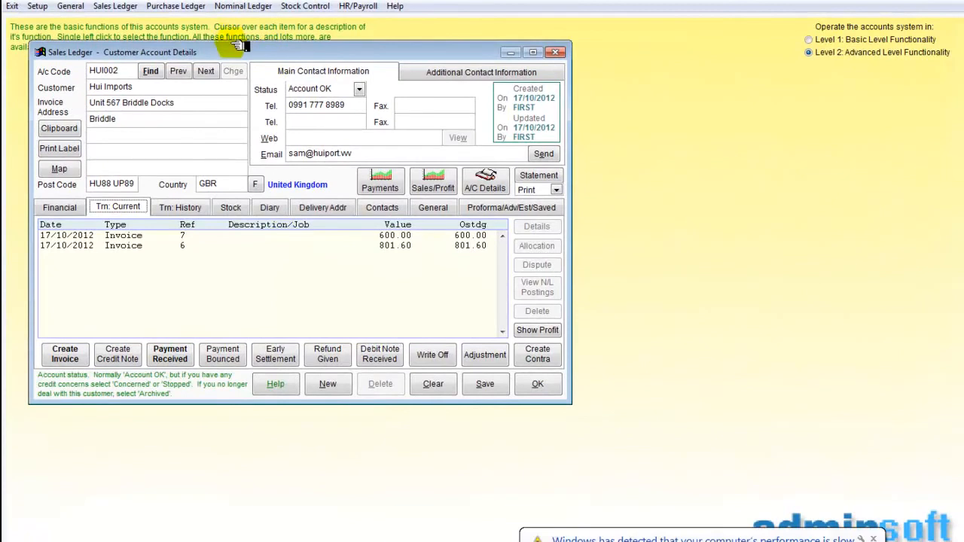
Step: Move the customer details window clear of the function diagram and start a customer payment for Hui Imports
left_click_drag(238, 47, 254, 222)
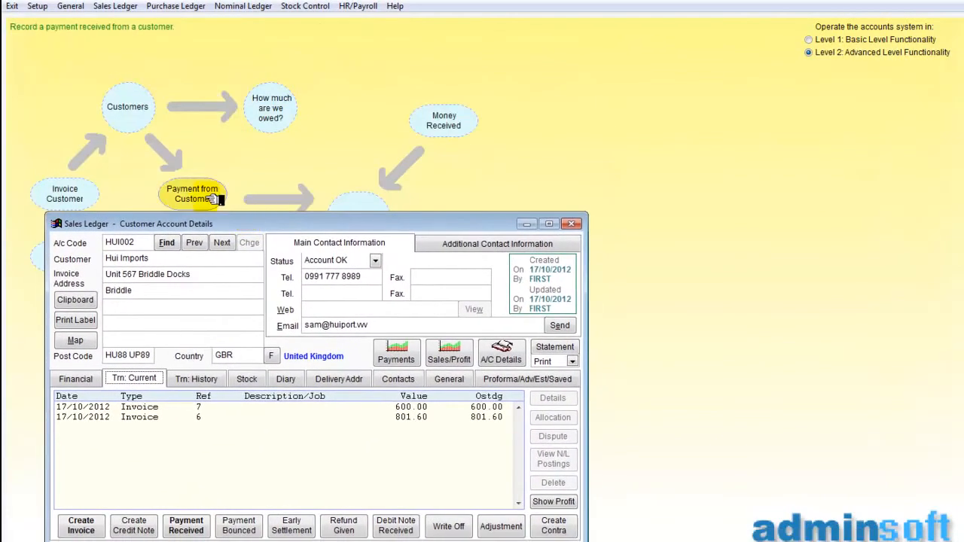
left_click(216, 196)
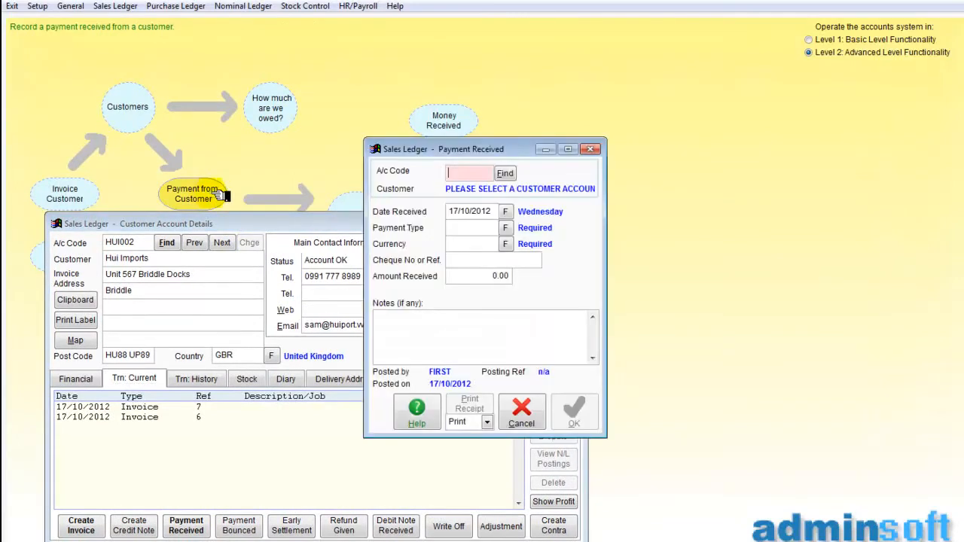
type("H")
left_click(506, 173)
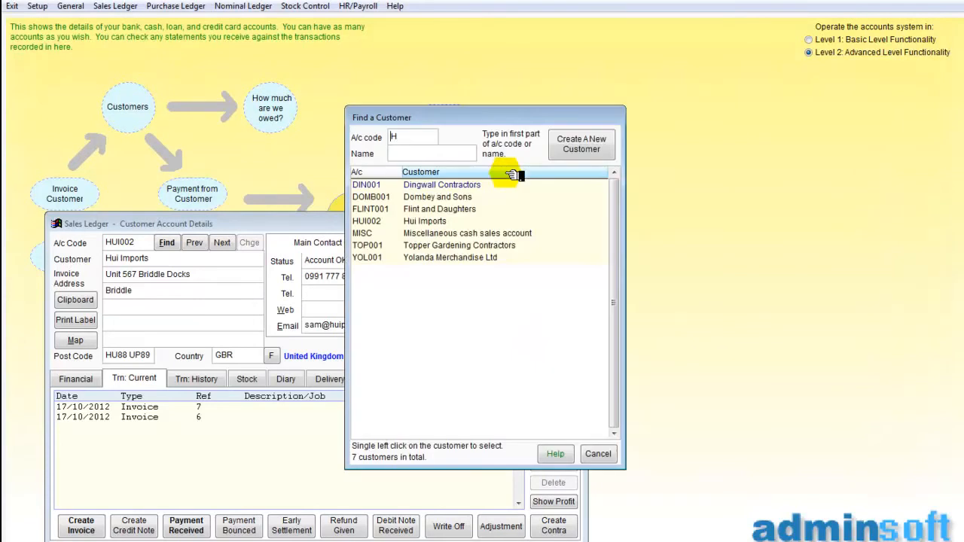
left_click(427, 221)
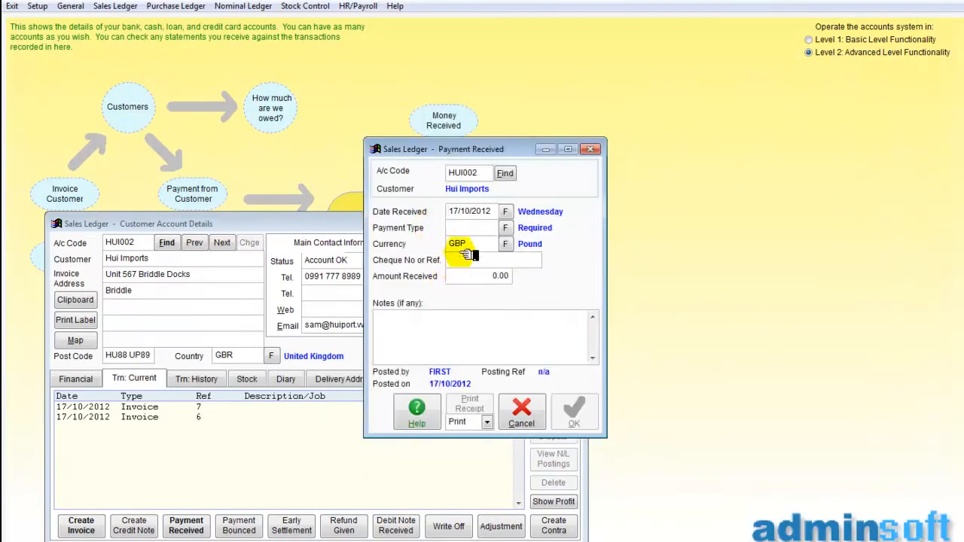
Step: Set the Hui Imports payment type to Cheque with reference 4578 and an amount received of 600
left_click(505, 227)
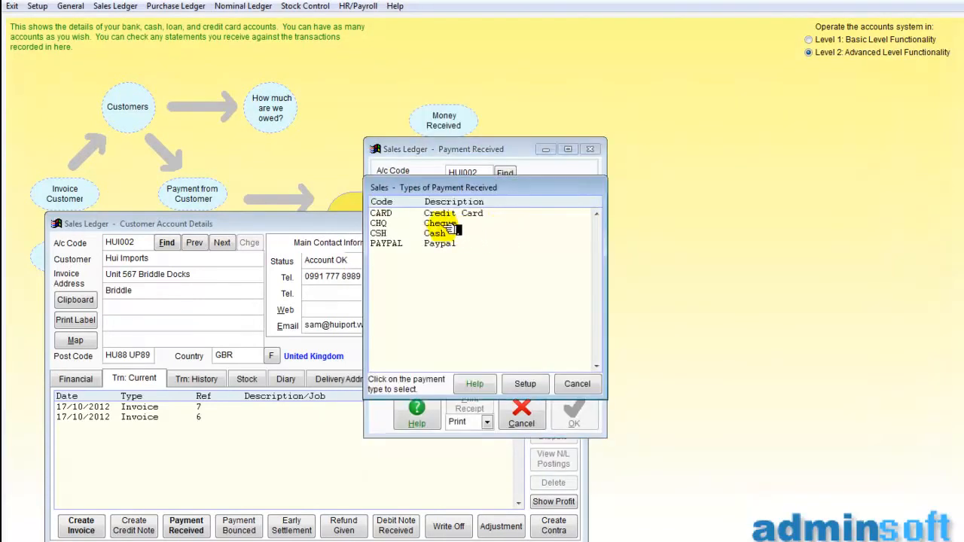
left_click(443, 224)
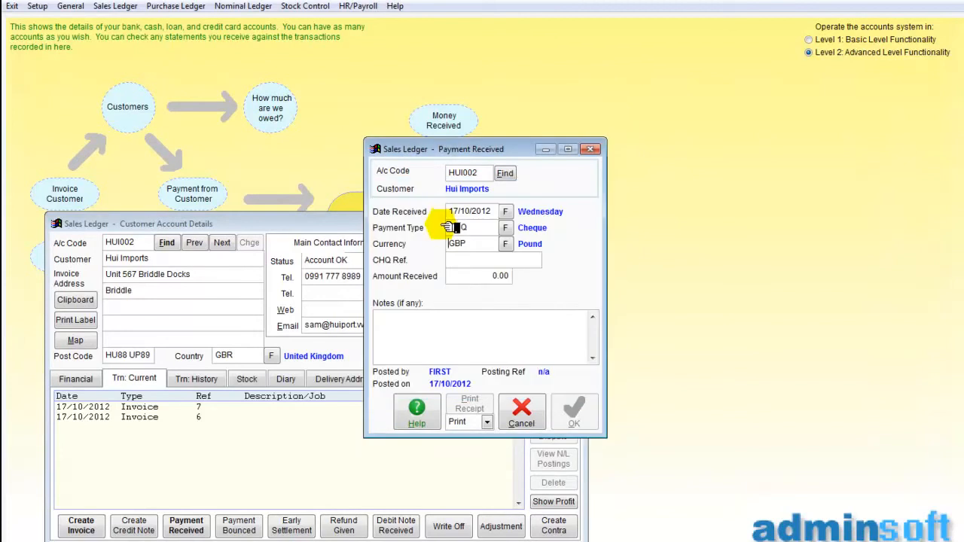
left_click(468, 260)
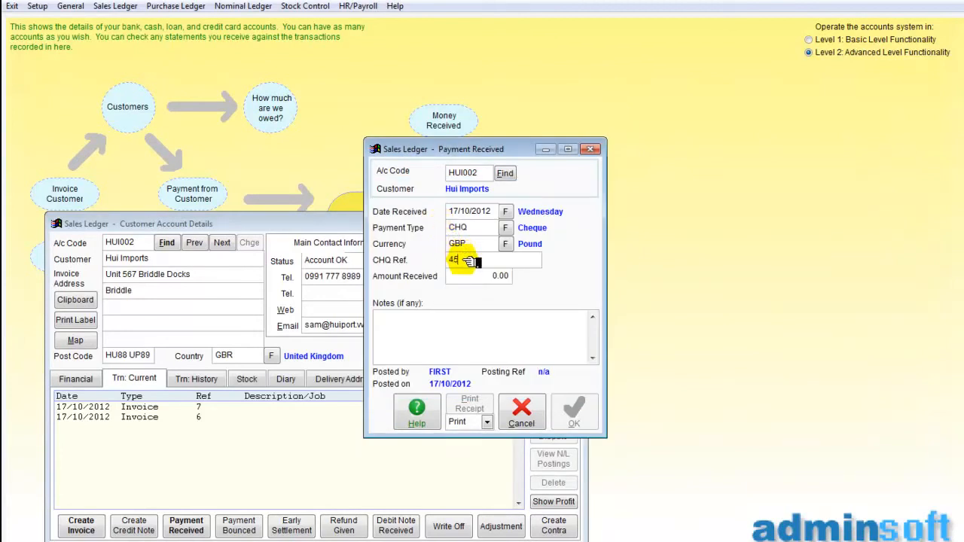
type("4578")
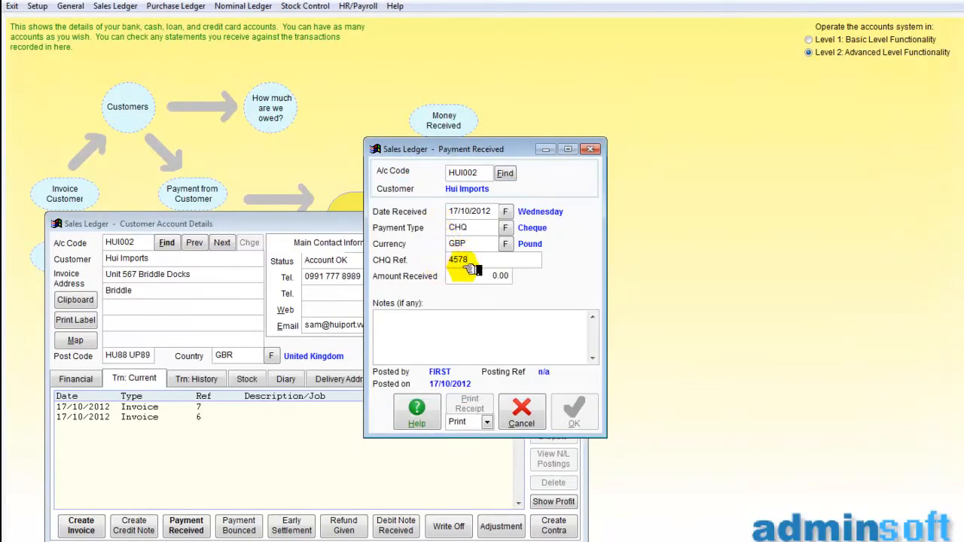
left_click(509, 276)
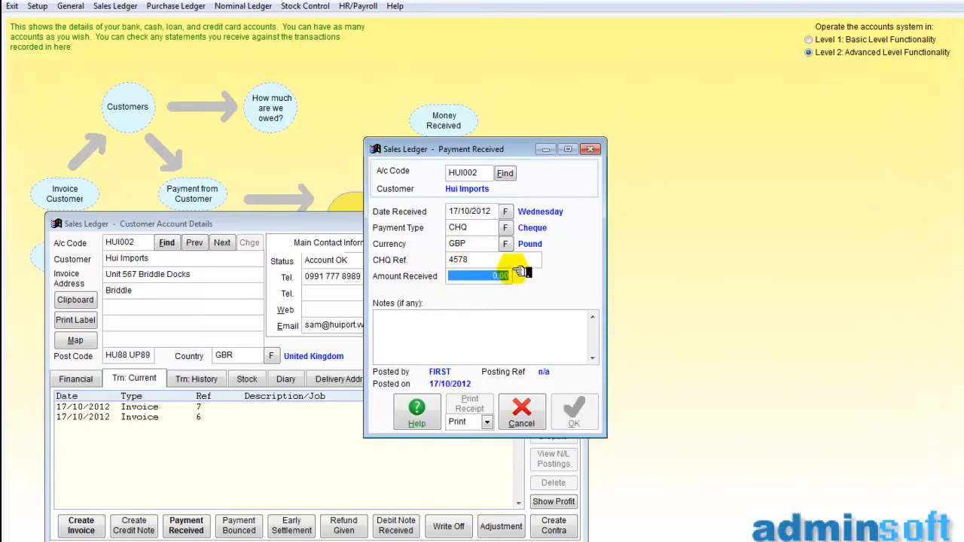
type("600")
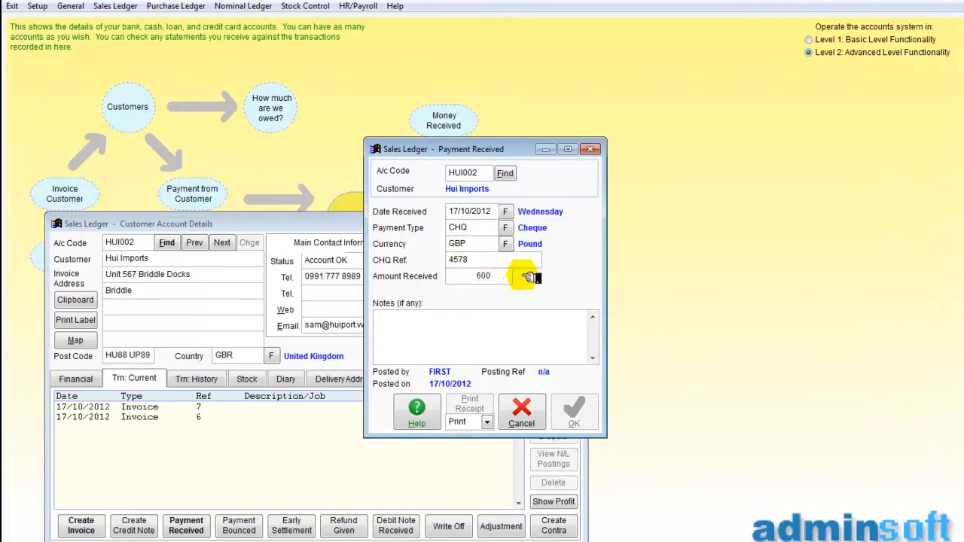
Step: Move the payment window clear of the invoice list and add the note "Payment of invoice number 7"
left_click(443, 329)
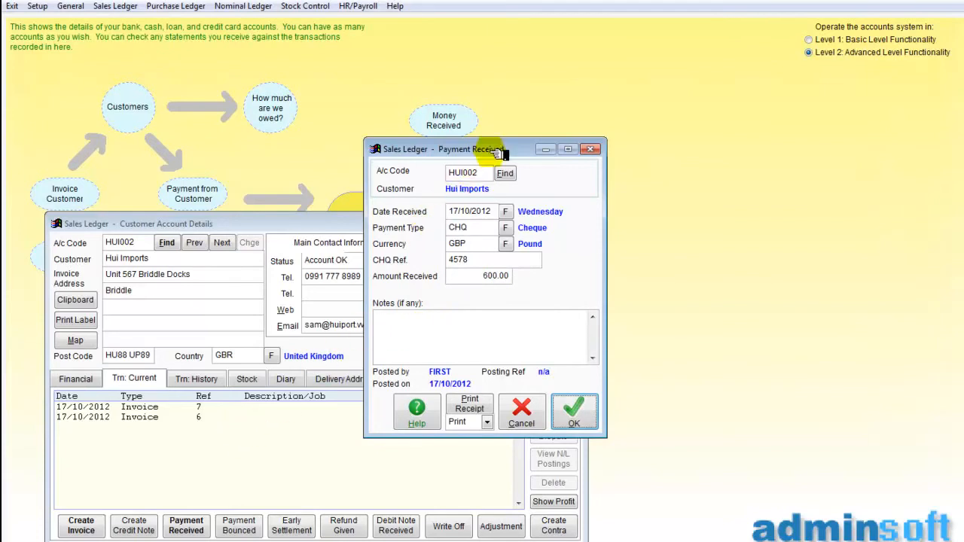
left_click_drag(500, 152, 527, 93)
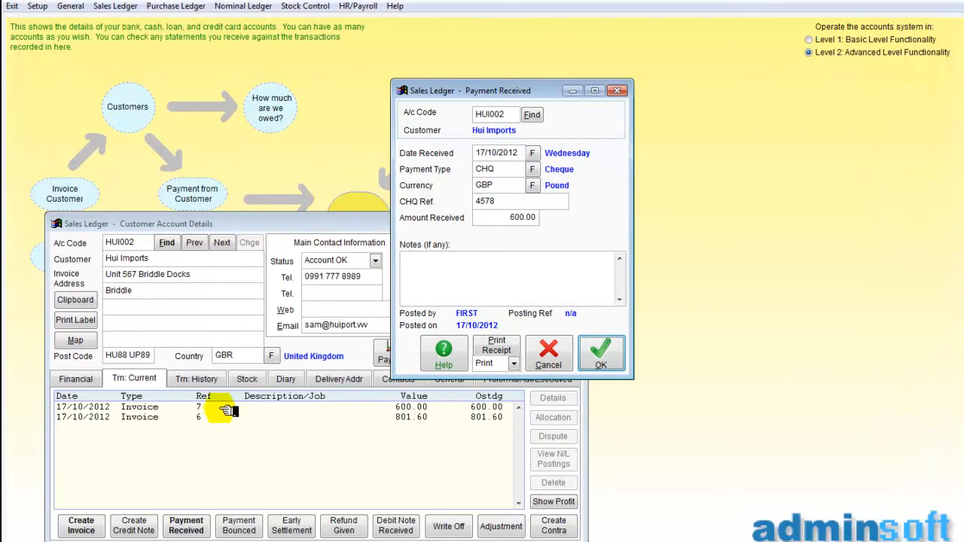
left_click(419, 266)
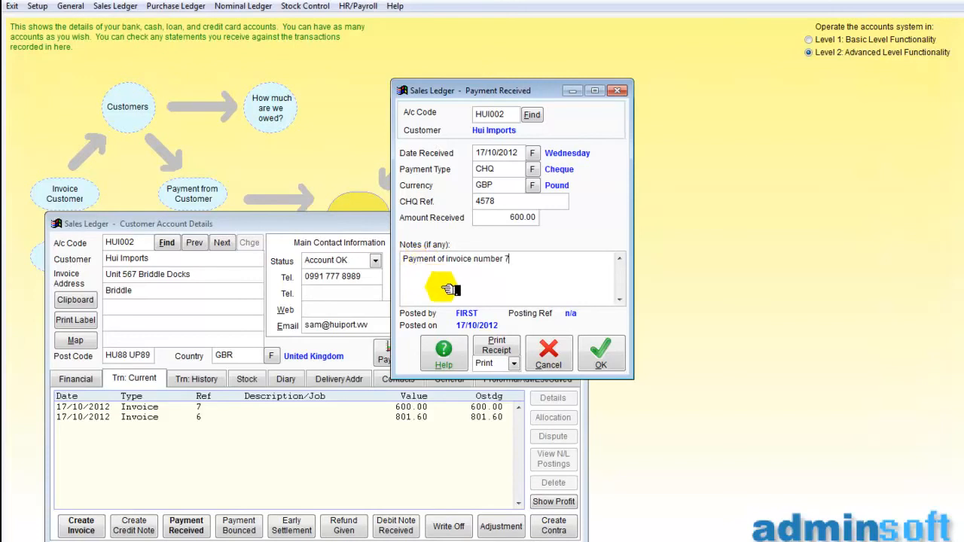
Step: Set the receipt output to MS Excel and post the Hui Imports payment with a receipt
left_click(514, 363)
left_click(512, 401)
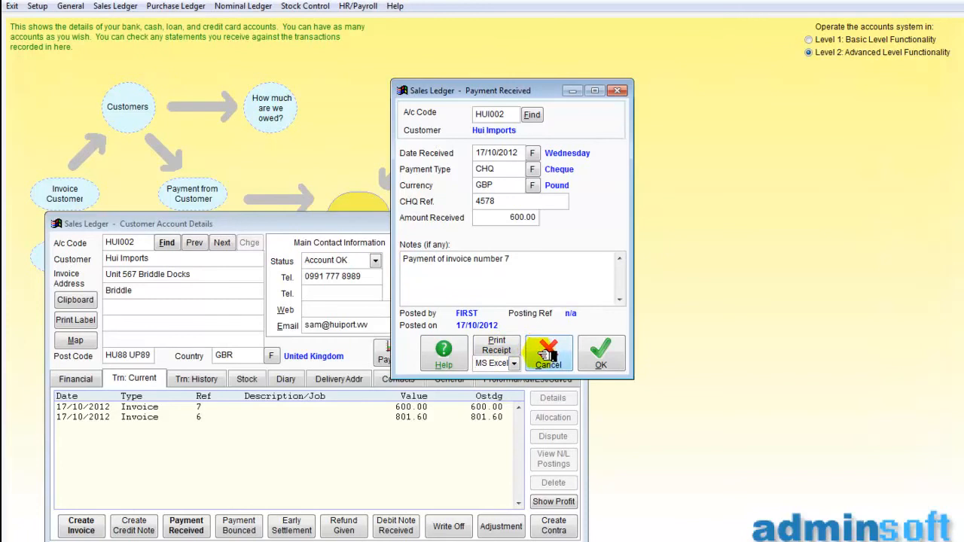
left_click(496, 346)
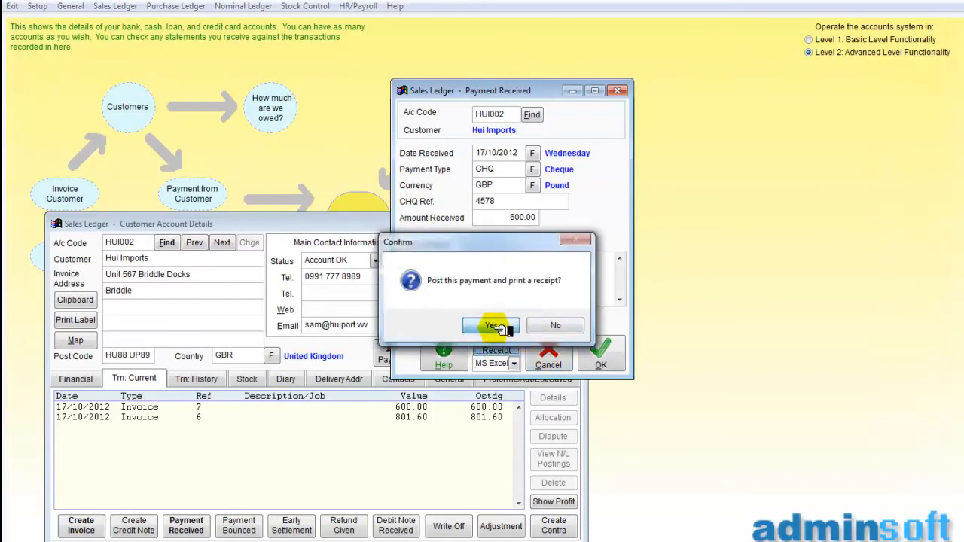
left_click(500, 329)
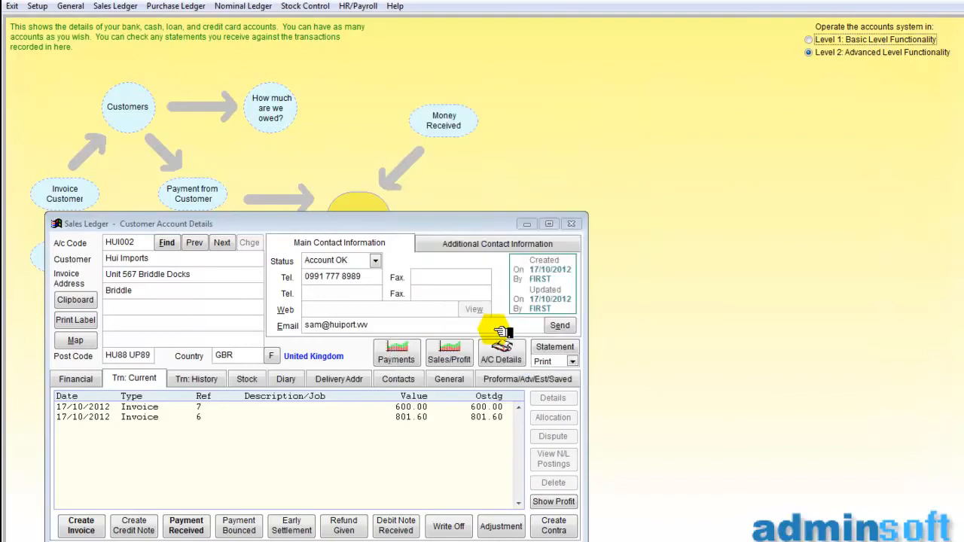
Step: Review the Hui Imports account's current transactions and transaction history, and close the account
left_click_drag(372, 223, 382, 91)
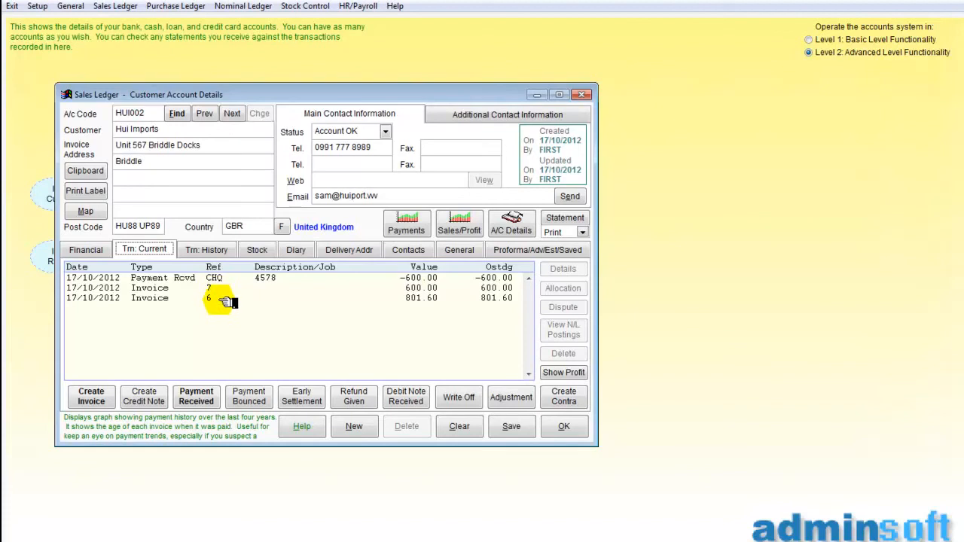
left_click(212, 250)
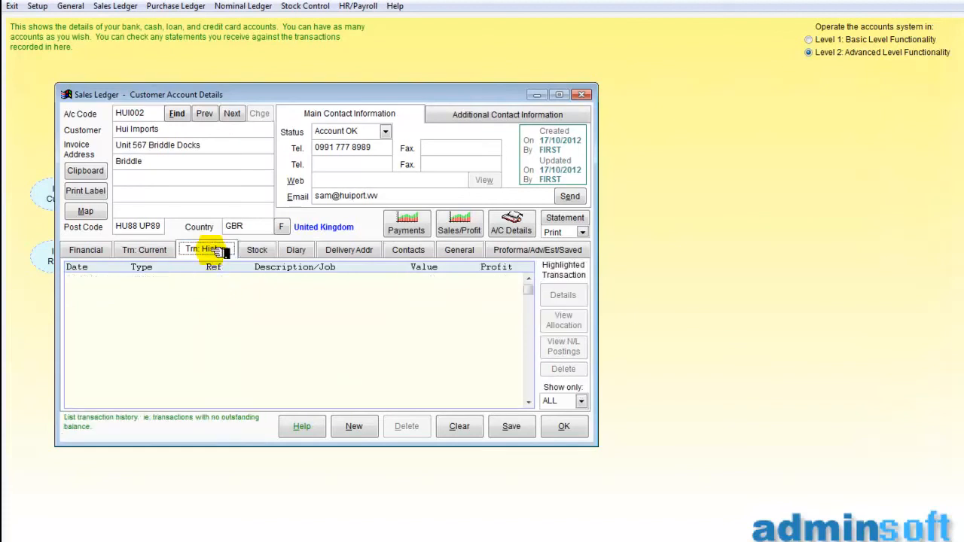
left_click(151, 250)
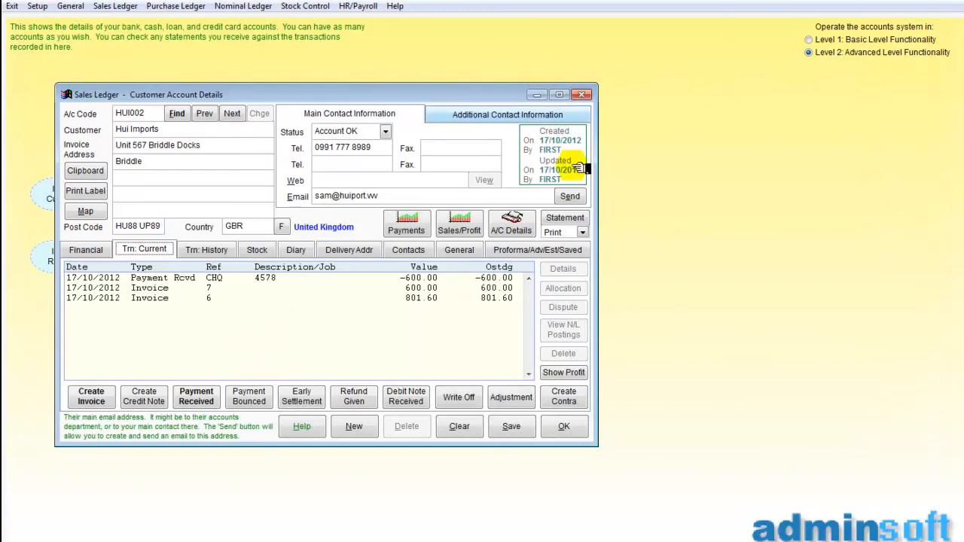
left_click(565, 428)
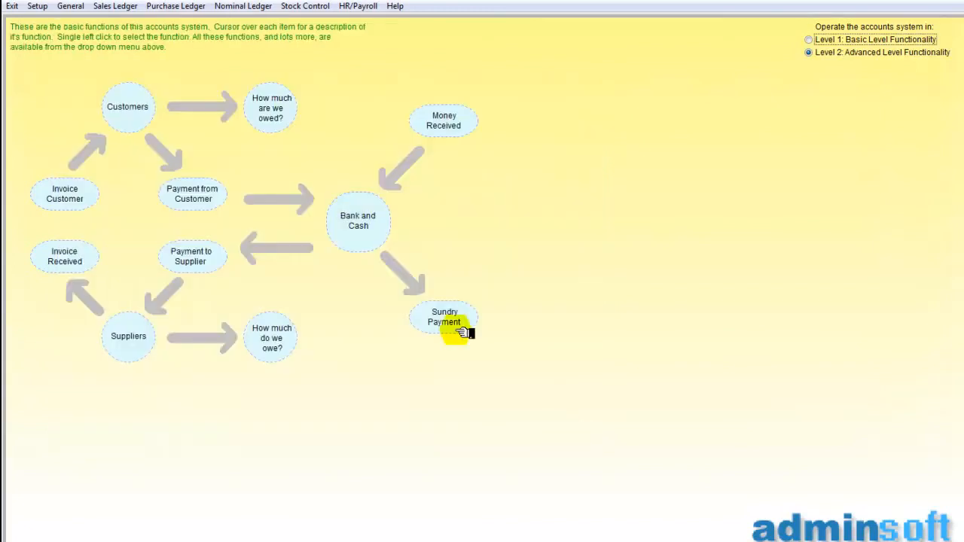
Step: Open the Flint and Daughters customer account and display its current transactions
left_click(126, 104)
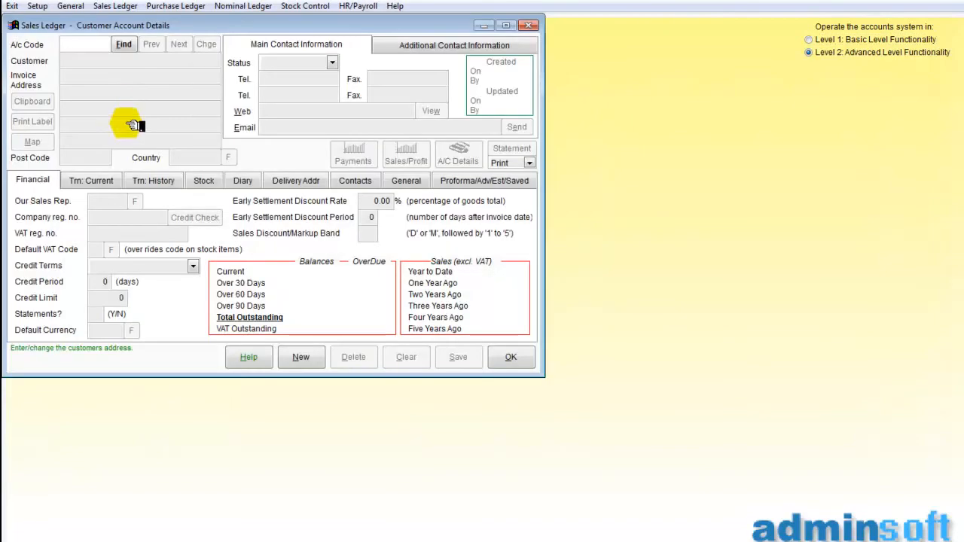
left_click(126, 45)
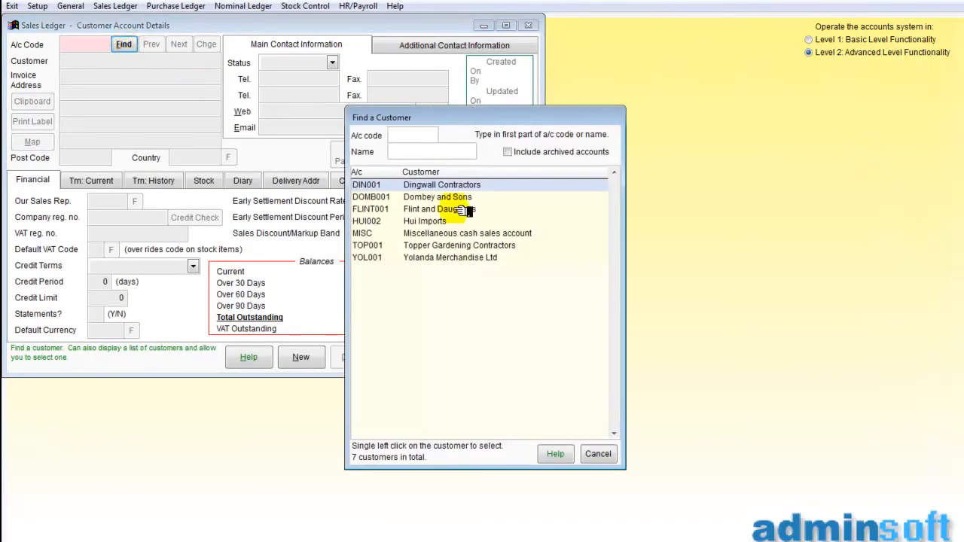
left_click(442, 209)
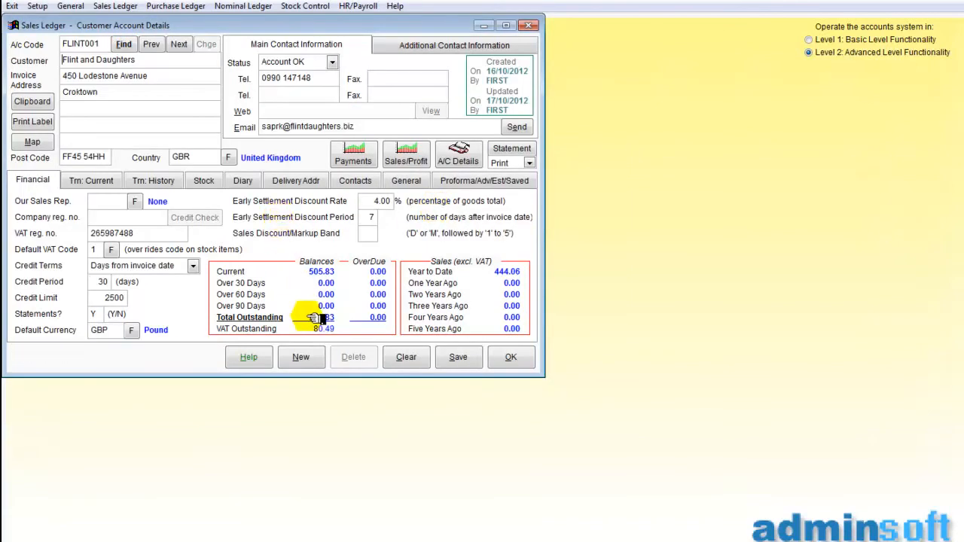
left_click(90, 182)
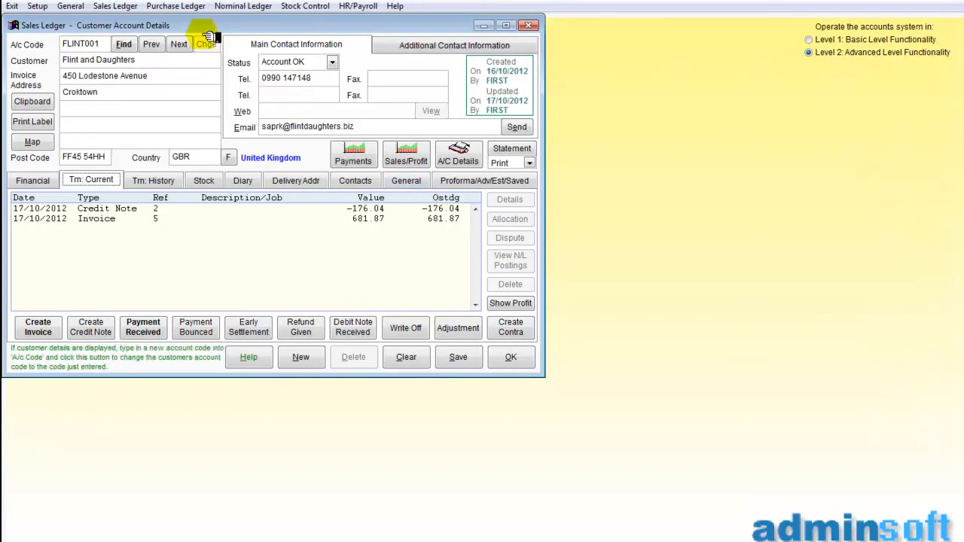
Step: Move the customer details window clear of the function diagram and start a customer payment for Flint and Daughters
left_click_drag(196, 25, 462, 71)
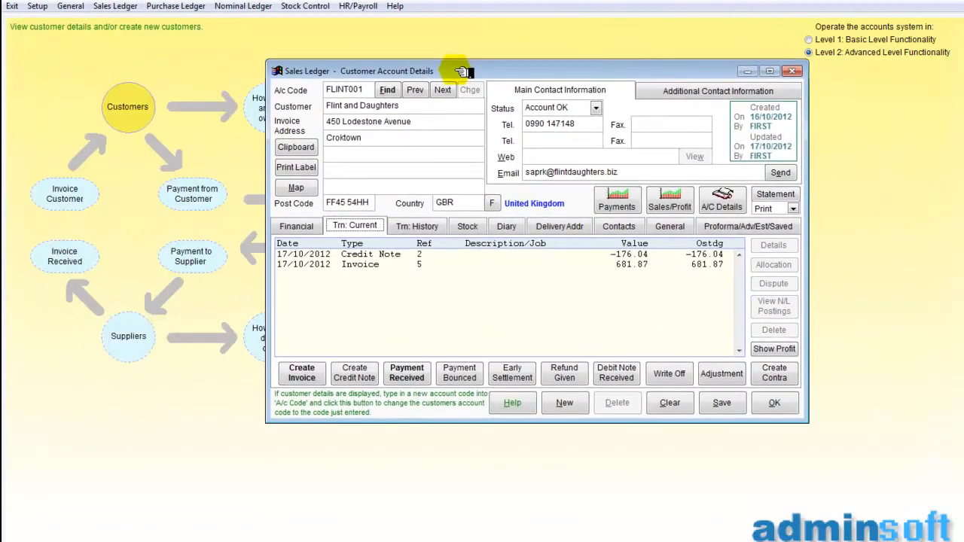
left_click(183, 196)
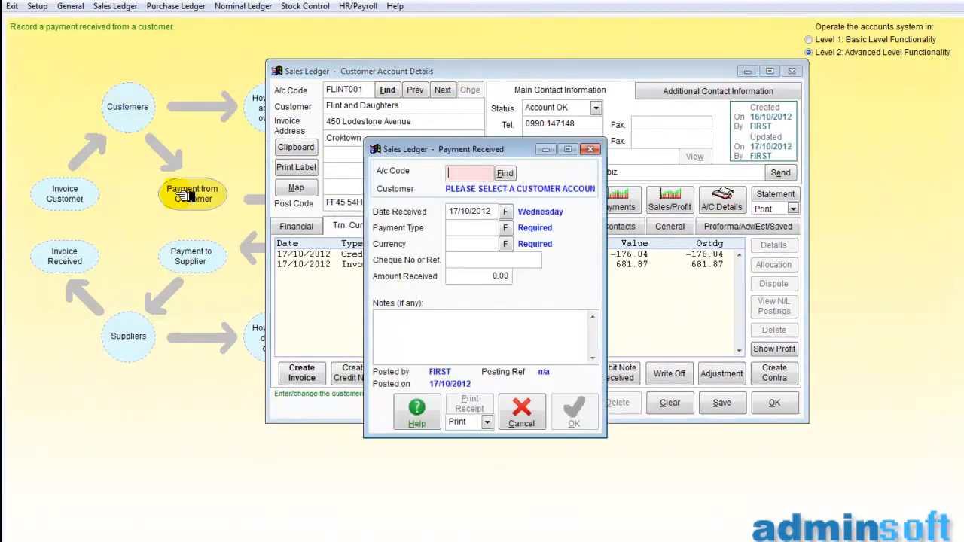
left_click(504, 174)
left_click(445, 218)
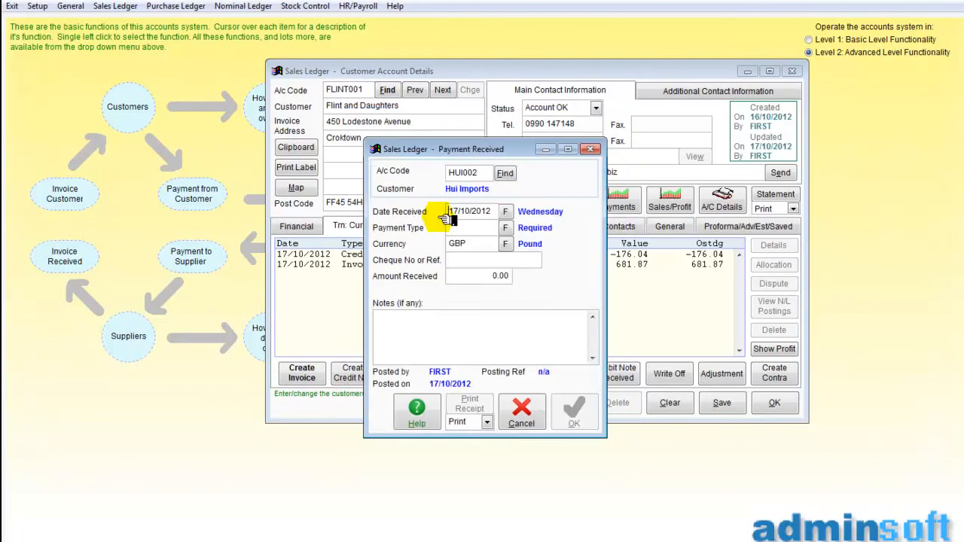
left_click(505, 173)
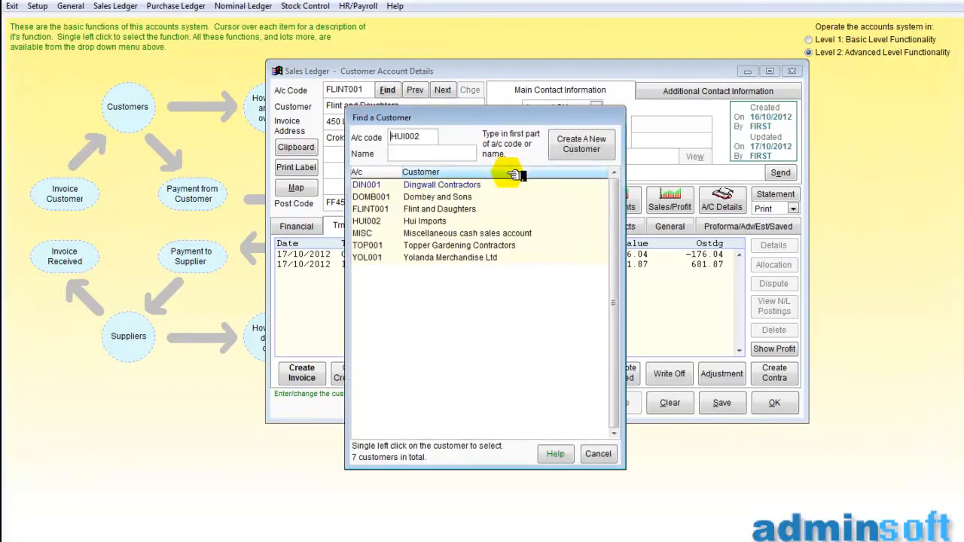
left_click(447, 210)
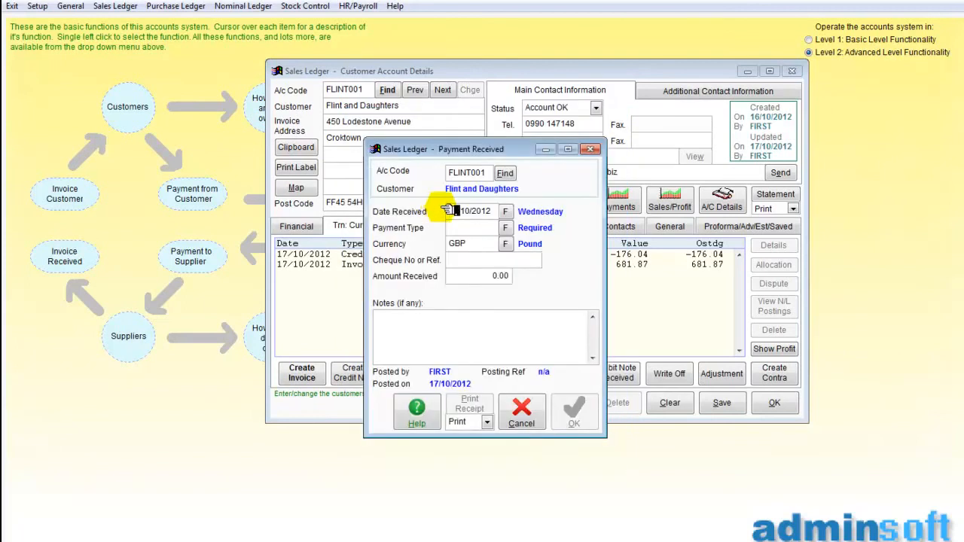
Step: Fill in the Flint and Daughters payment as Cheque with reference 3007, amount received 300 and the note "Partial payment"
left_click(507, 228)
double_click(453, 223)
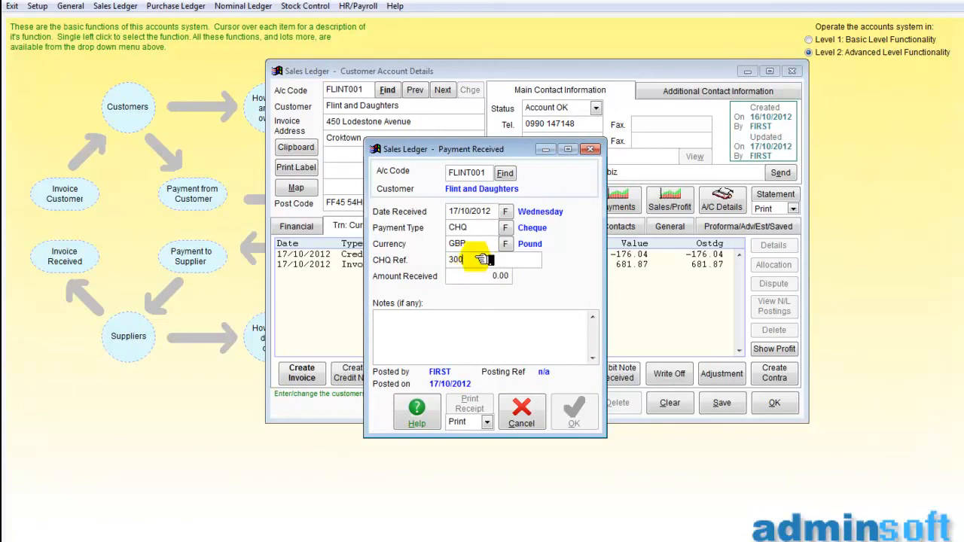
left_click(476, 259)
type("7")
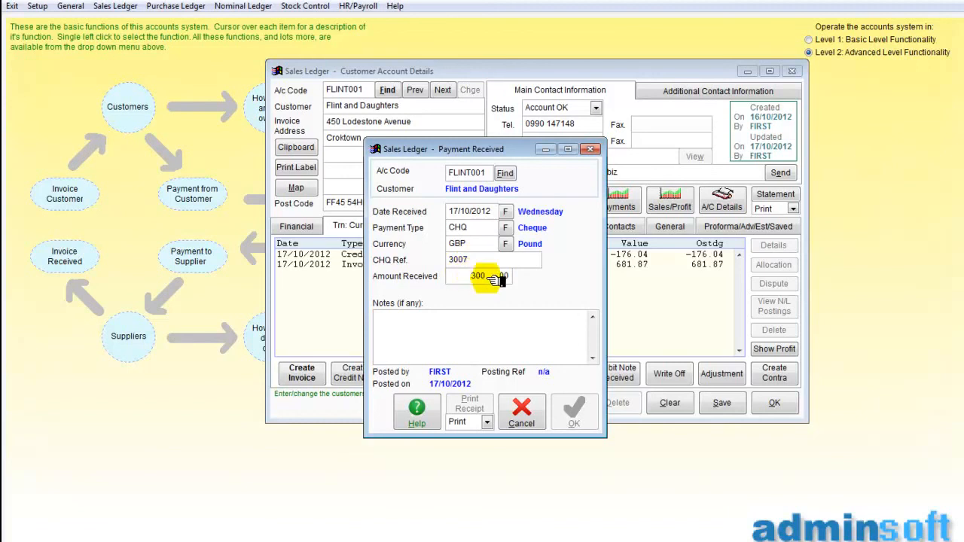
key("Return")
left_click(417, 338)
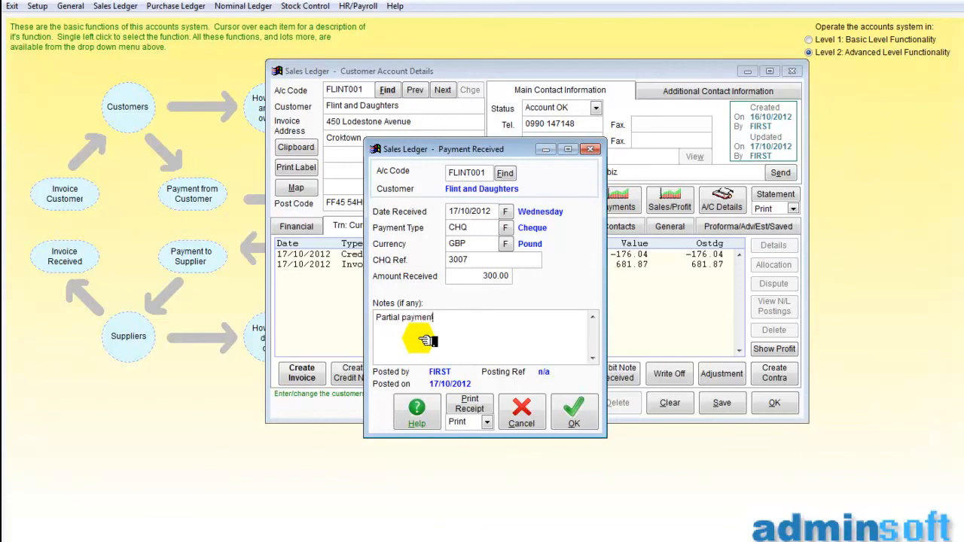
Step: Set the receipt output to MS Excel and post the Flint and Daughters payment
left_click(488, 422)
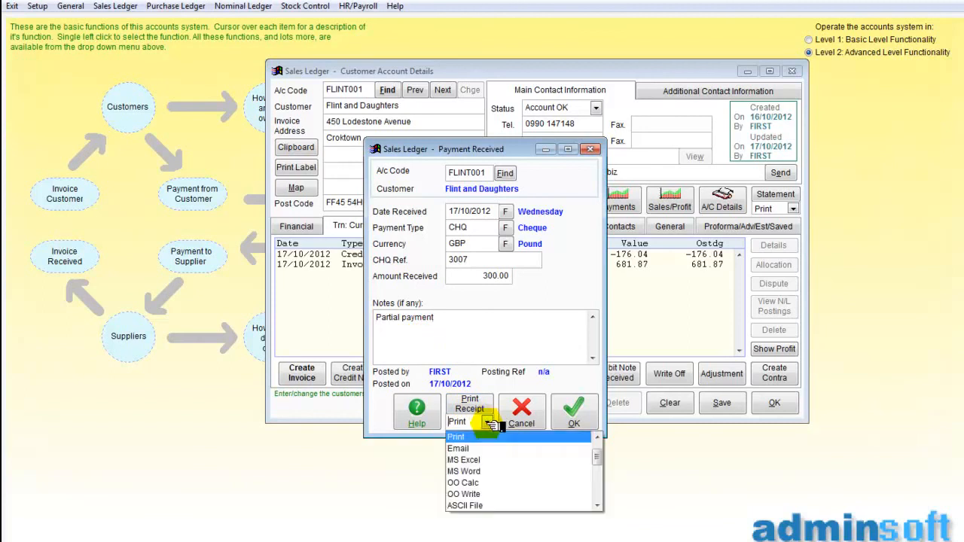
left_click(493, 465)
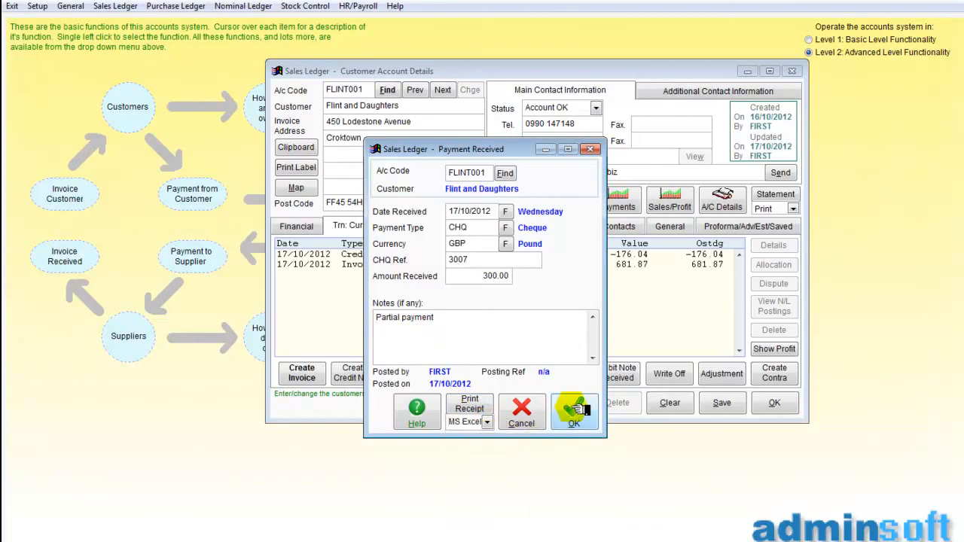
left_click(574, 410)
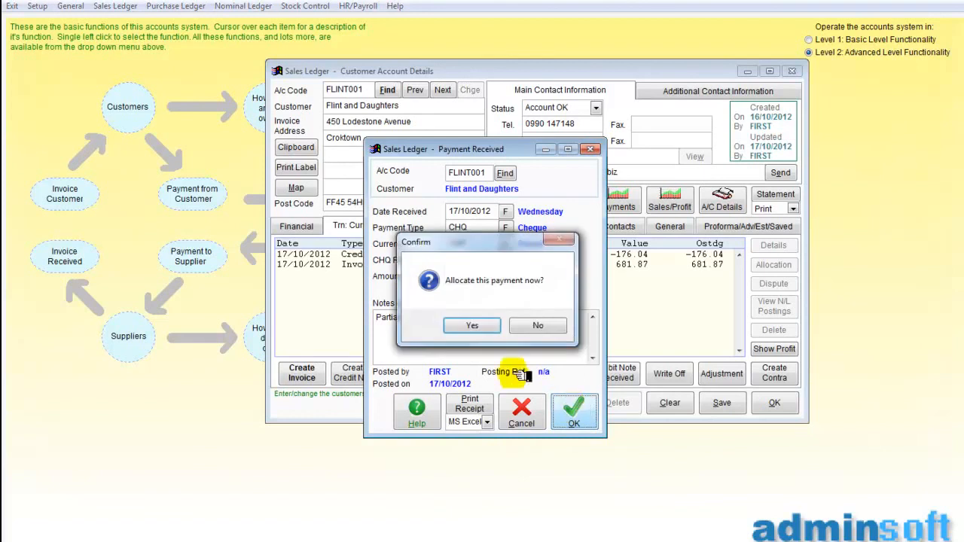
Step: Post the allocation of the Flint and Daughters payment to invoice 5 and close the customer account without saving account changes
left_click(473, 326)
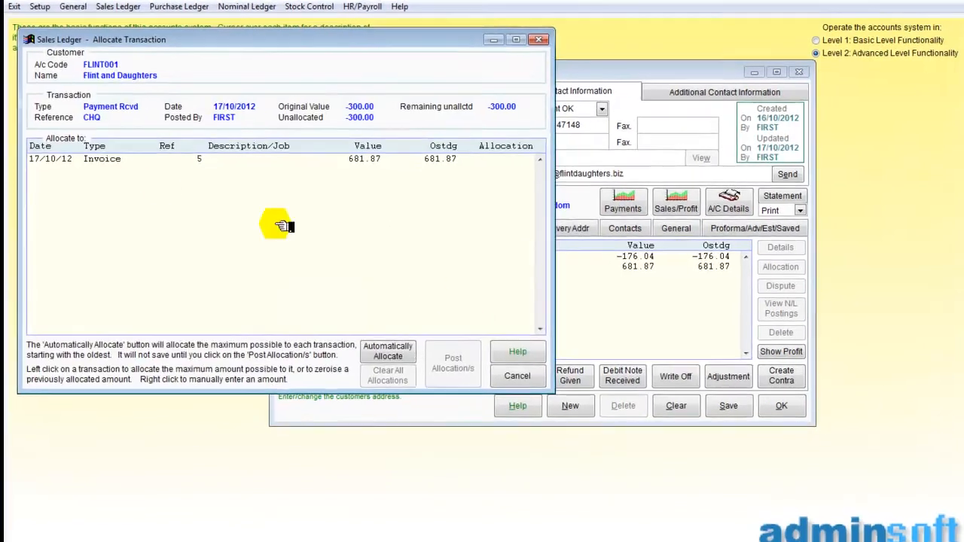
left_click(134, 170)
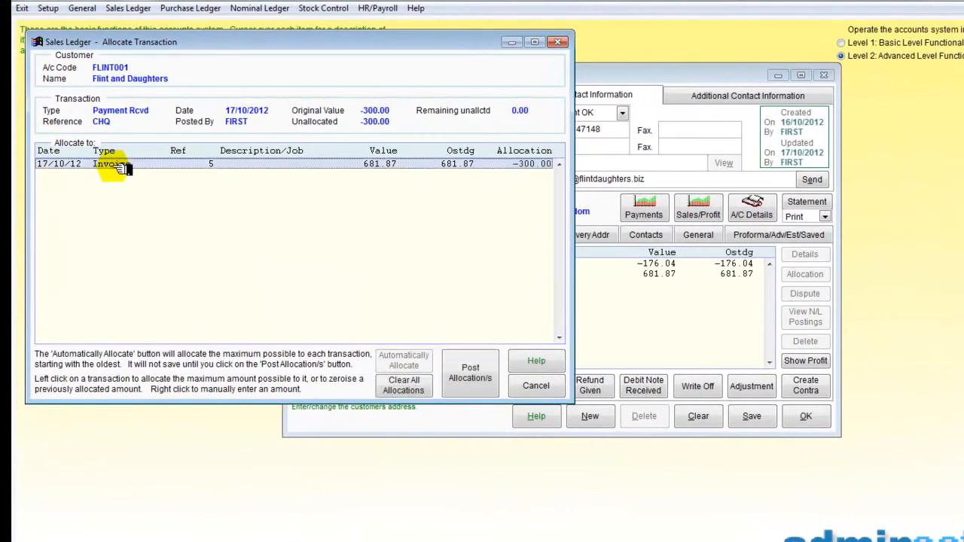
left_click(473, 373)
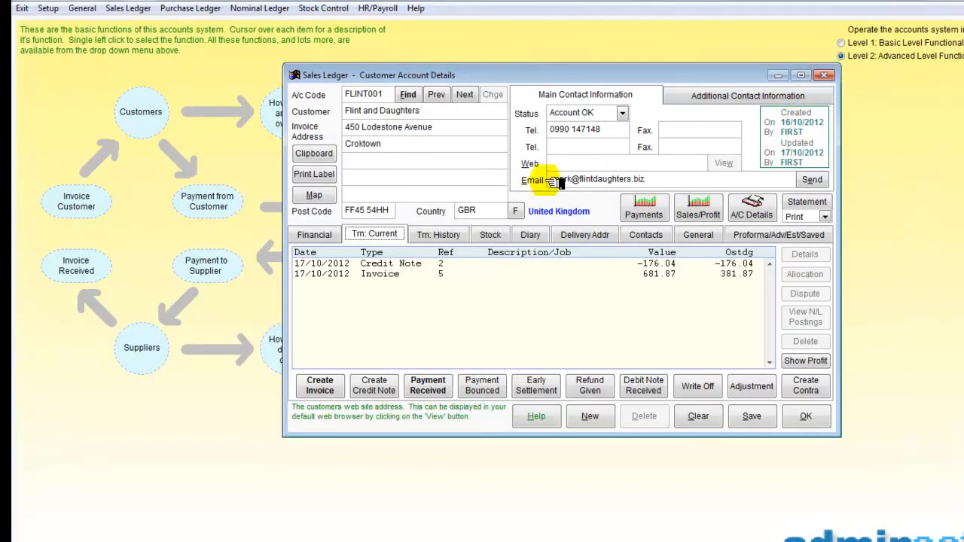
left_click(827, 75)
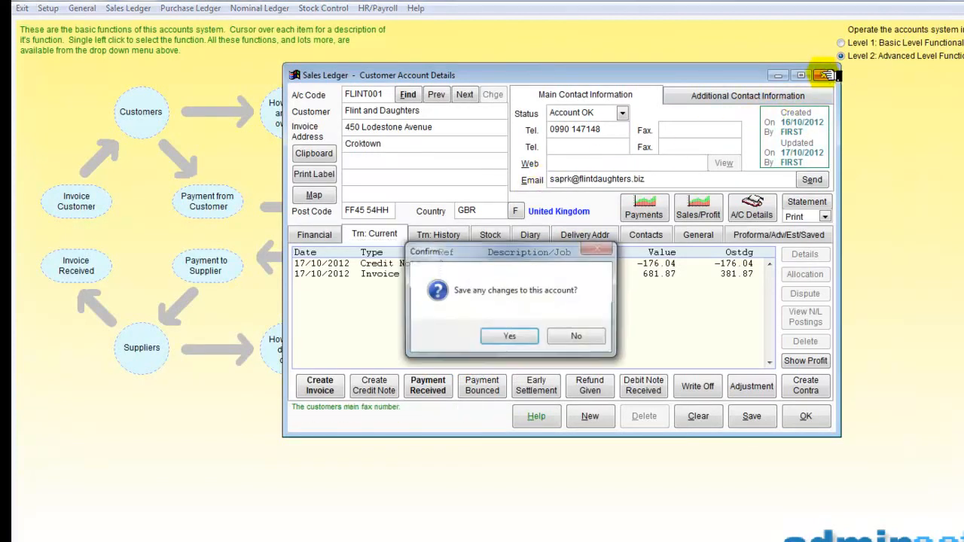
left_click(562, 336)
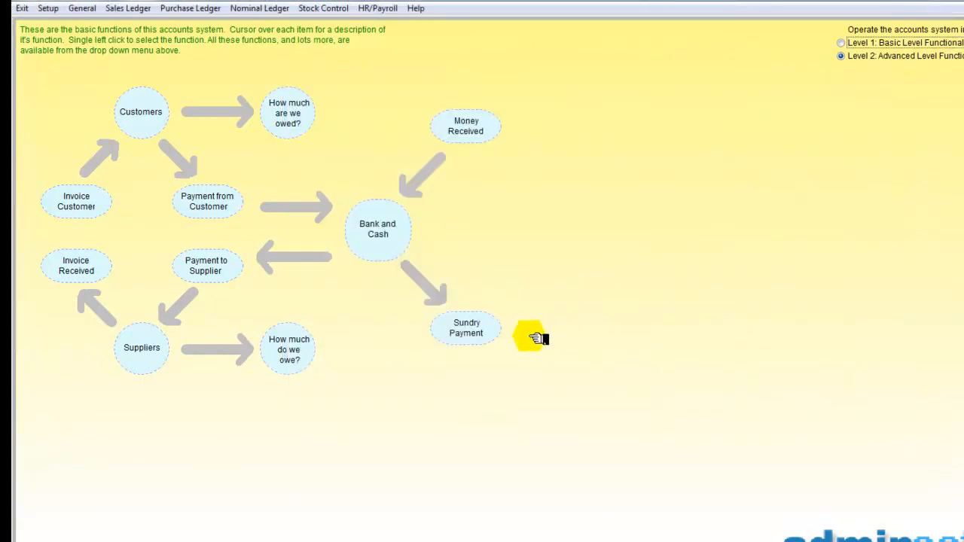